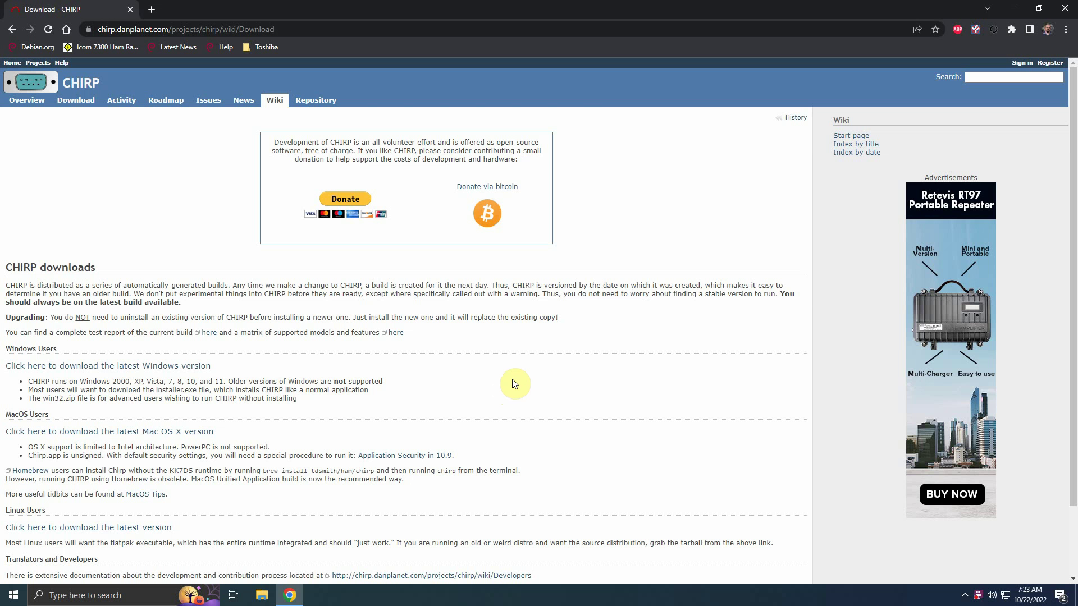
# Step: Launch CHIRP from the Start menu's program list
pyautogui.click(14, 596)
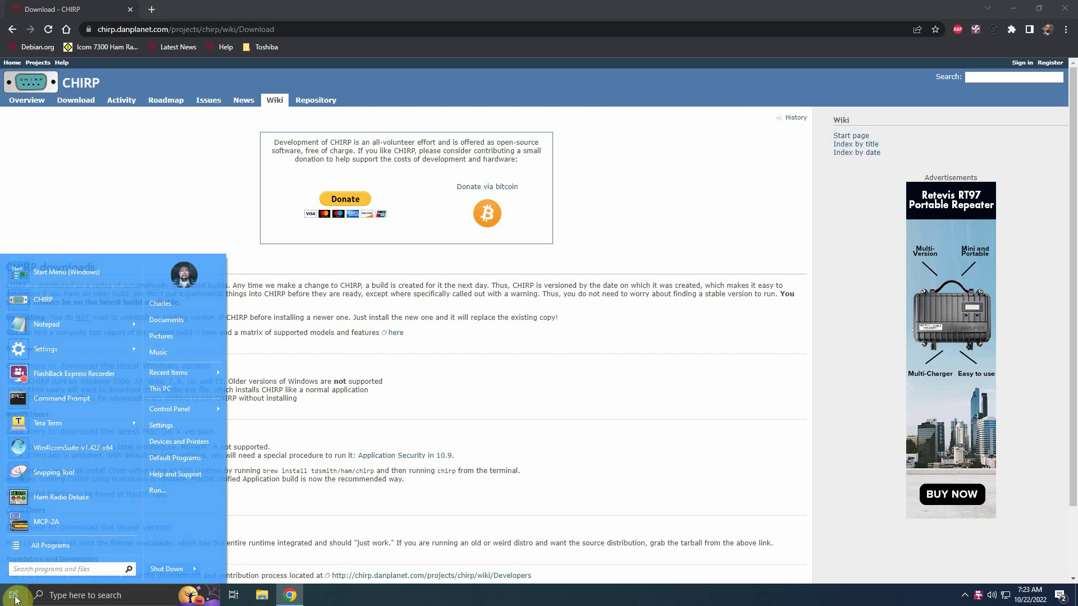
pyautogui.click(38, 299)
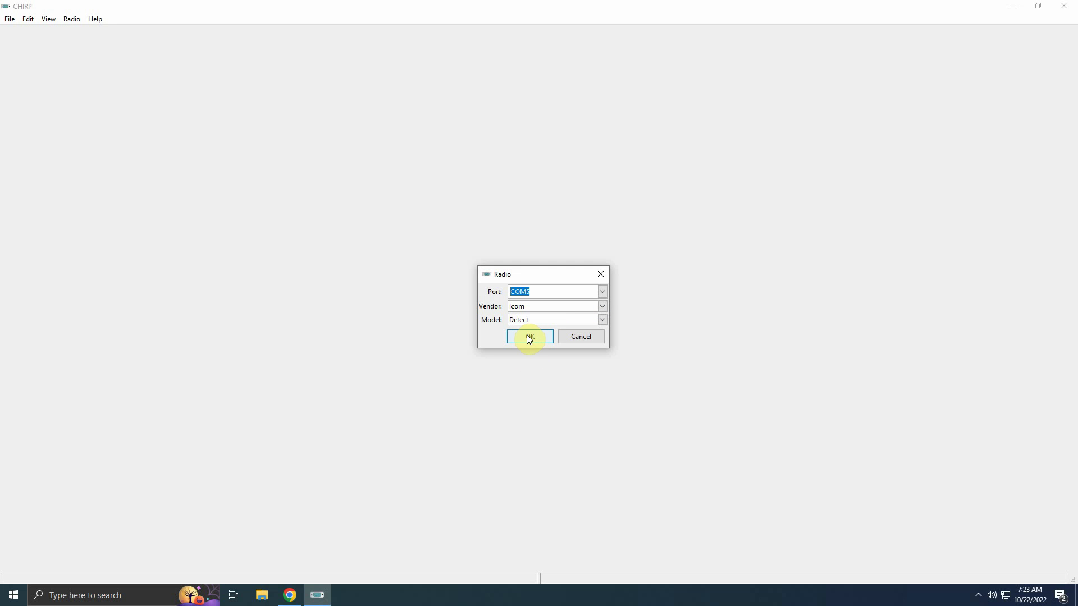
# Step: Accept COM5/Icom settings and download the IC-7100's empty memories 0–494
pyautogui.click(531, 338)
pyautogui.click(530, 337)
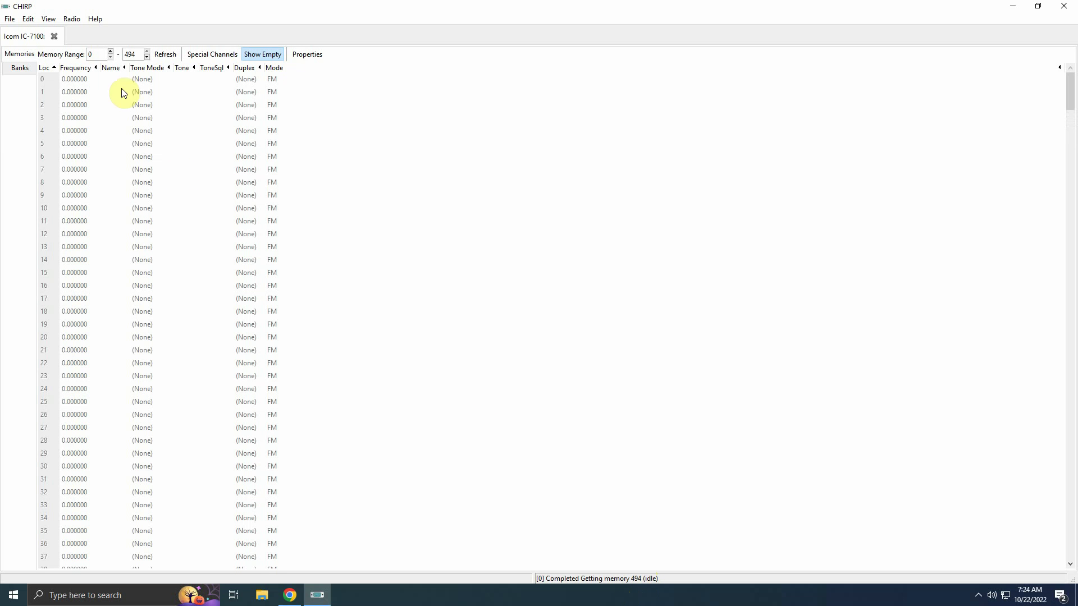
pyautogui.click(73, 20)
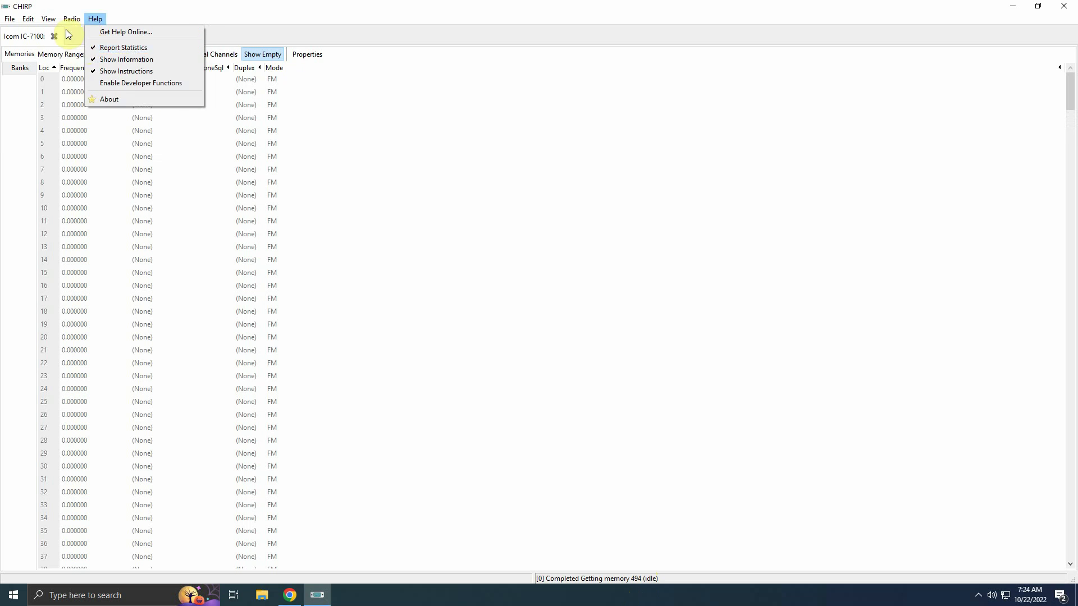
# Step: Run a RepeaterBook proximity query for San Angelo, Tx, within 90 miles on all bands
pyautogui.moveTo(92, 63)
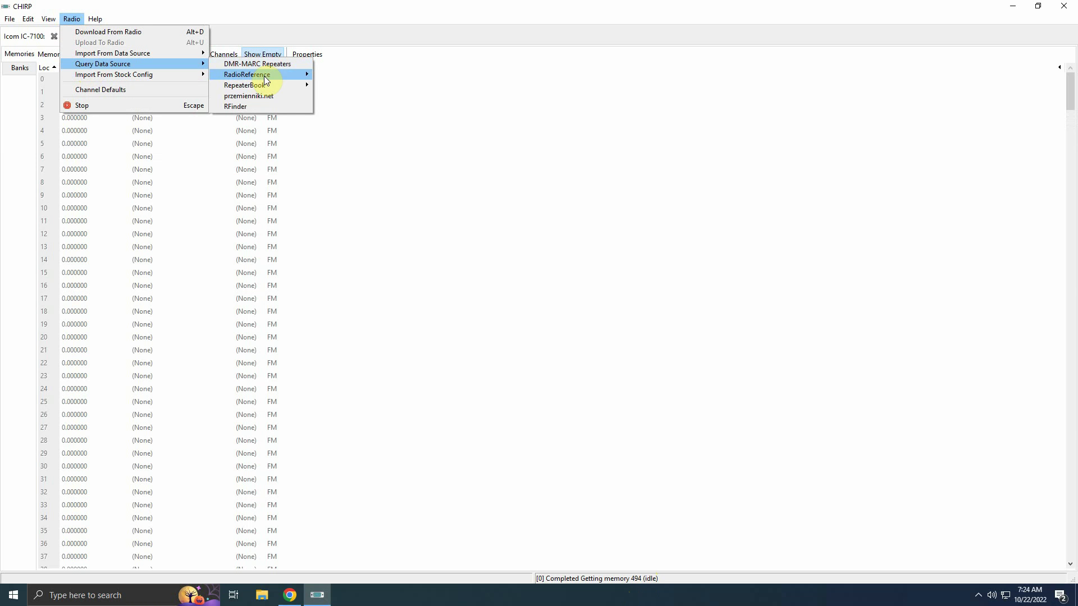
pyautogui.moveTo(262, 85)
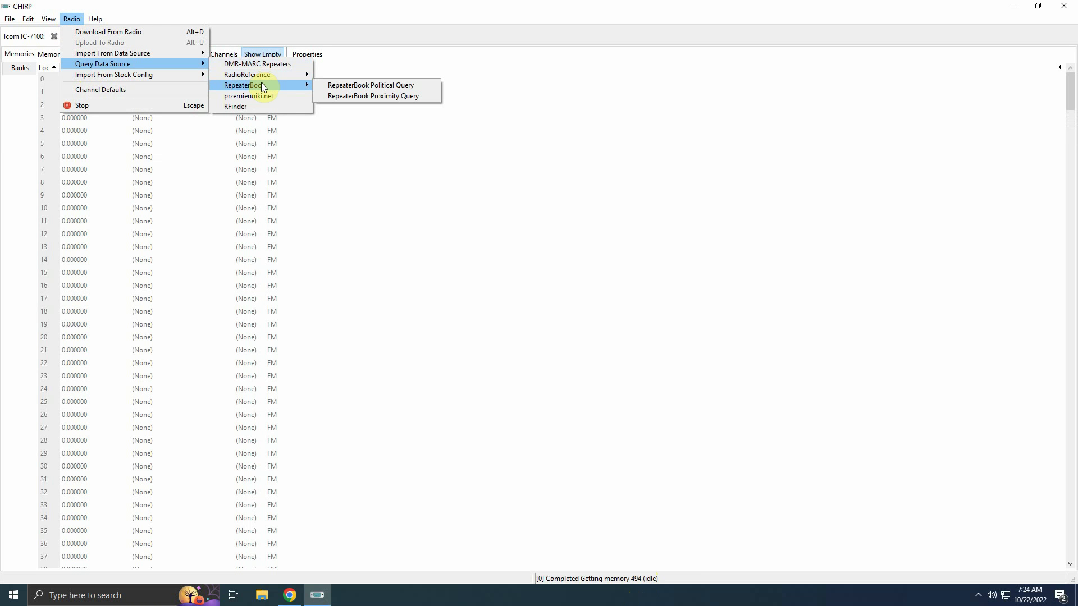
pyautogui.click(375, 97)
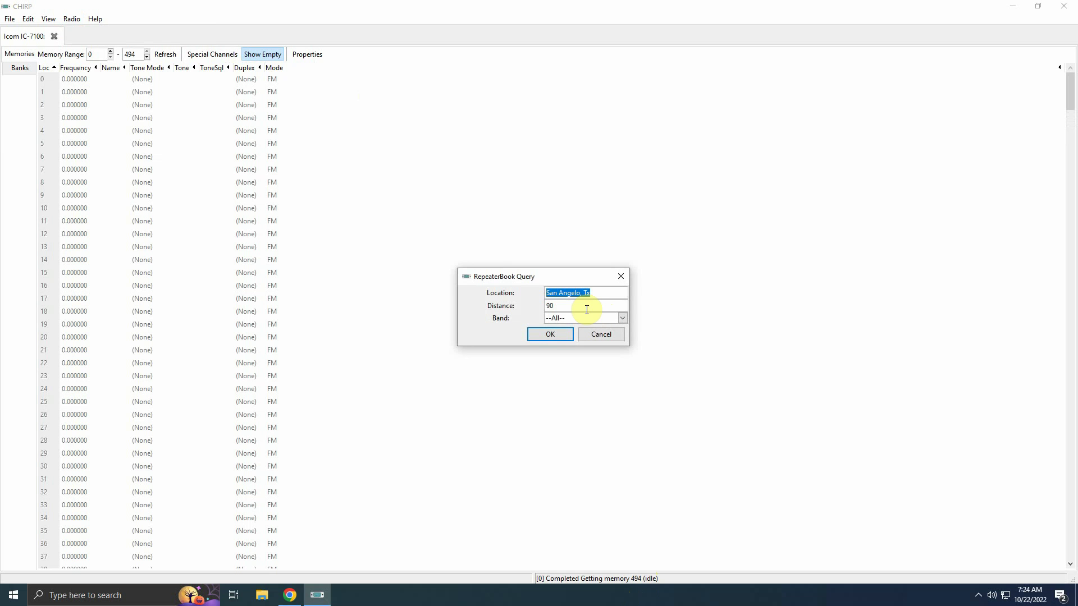
pyautogui.click(550, 335)
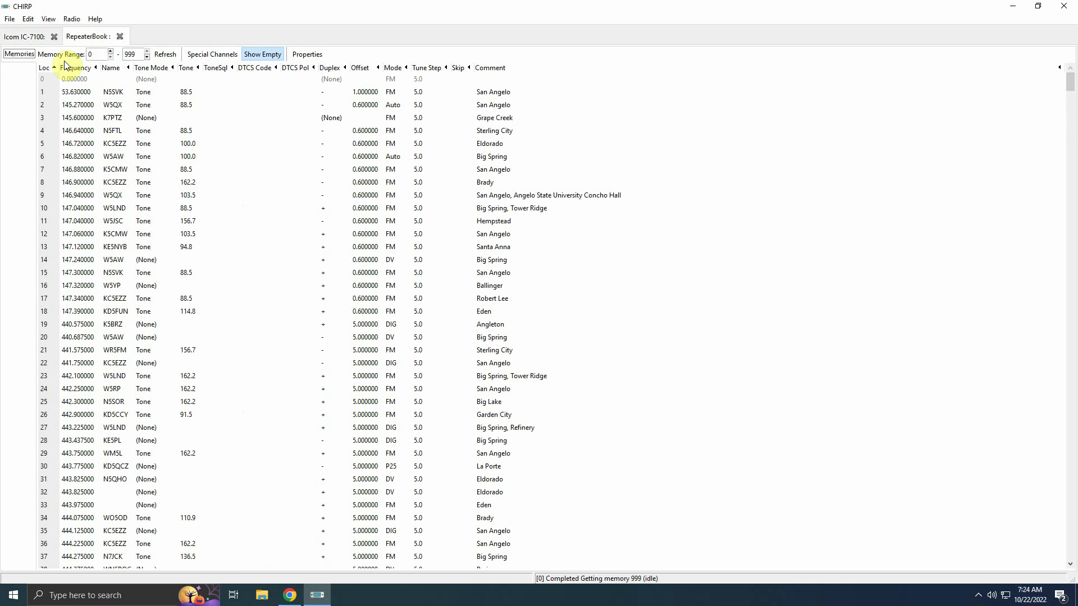
# Step: Select RepeaterBook rows 1 through 53 as one range
pyautogui.click(77, 93)
pyautogui.scroll(-9, 79, 253)
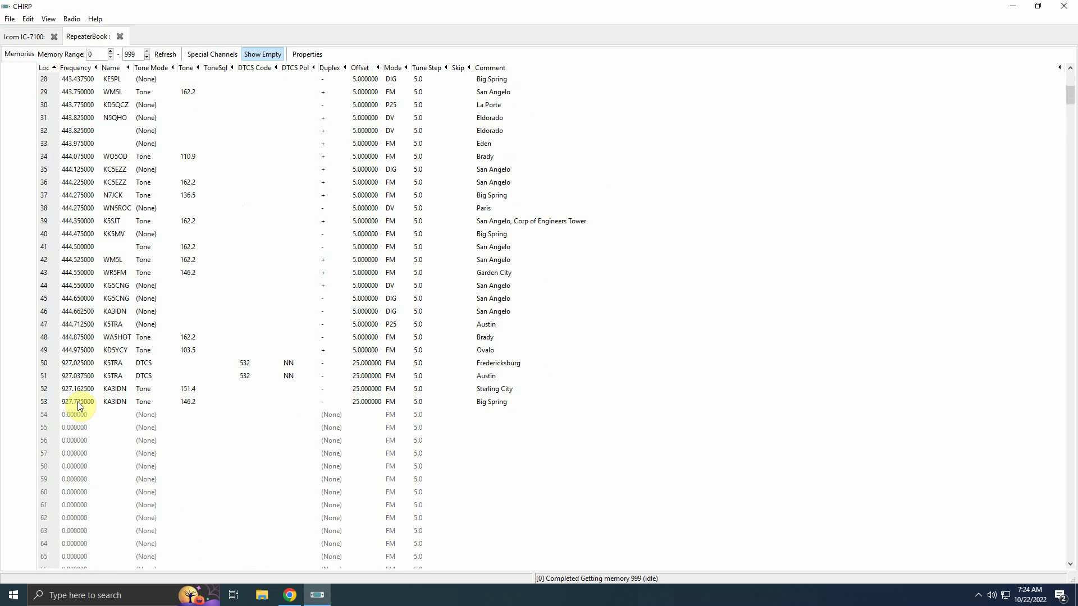
pyautogui.keyDown('shift'); pyautogui.click(78, 405); pyautogui.keyUp('shift')
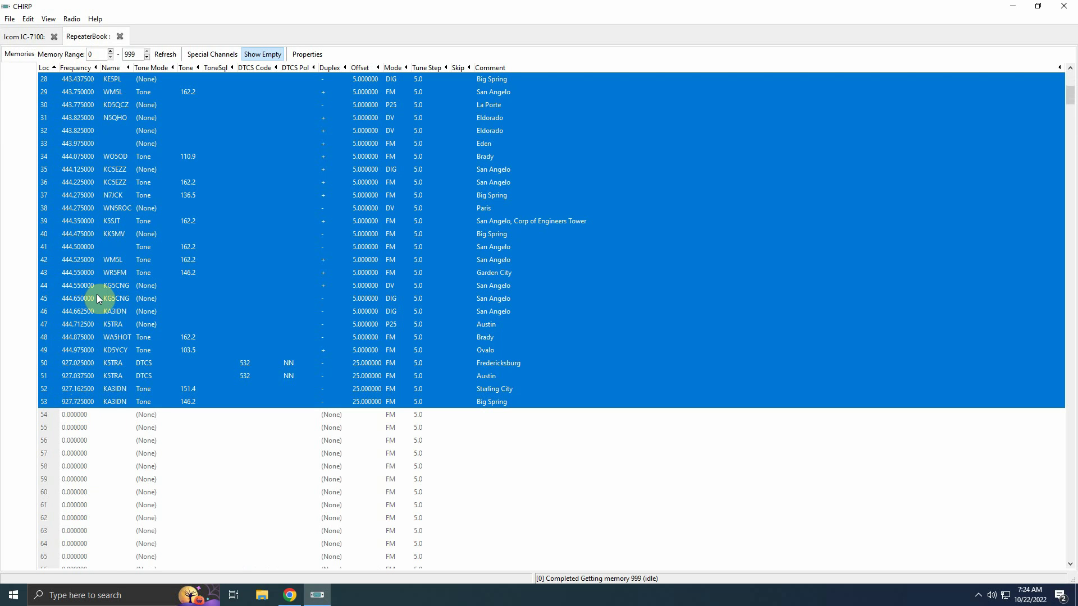
# Step: Deselect rows 53, 52, 51, 50, 47, 46 and 45, including the Austin repeater
pyautogui.keyDown('ctrl'); pyautogui.click(67, 402); pyautogui.keyUp('ctrl')
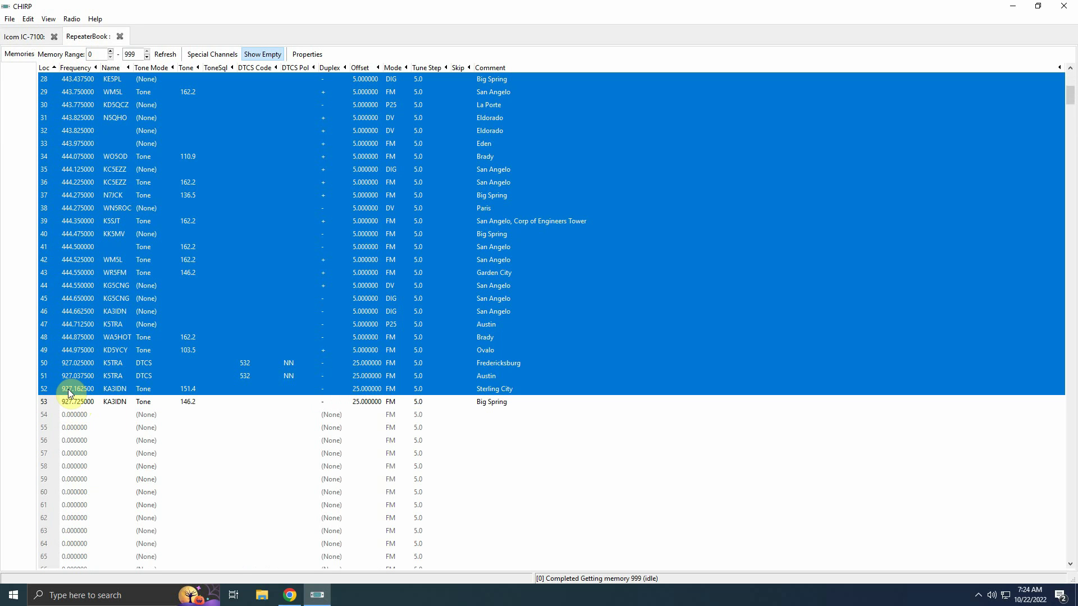
pyautogui.keyDown('ctrl'); pyautogui.click(72, 387); pyautogui.keyUp('ctrl')
pyautogui.keyDown('ctrl'); pyautogui.click(72, 376); pyautogui.keyUp('ctrl')
pyautogui.keyDown('ctrl'); pyautogui.click(71, 363); pyautogui.keyUp('ctrl')
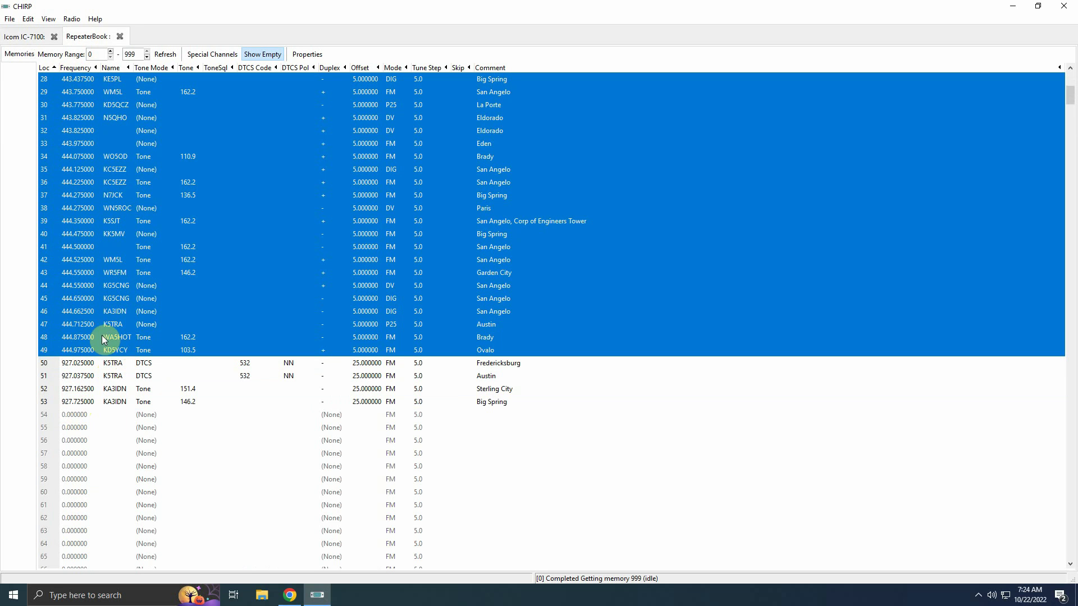
pyautogui.keyDown('ctrl'); pyautogui.click(85, 326); pyautogui.keyUp('ctrl')
pyautogui.keyDown('ctrl'); pyautogui.click(85, 313); pyautogui.keyUp('ctrl')
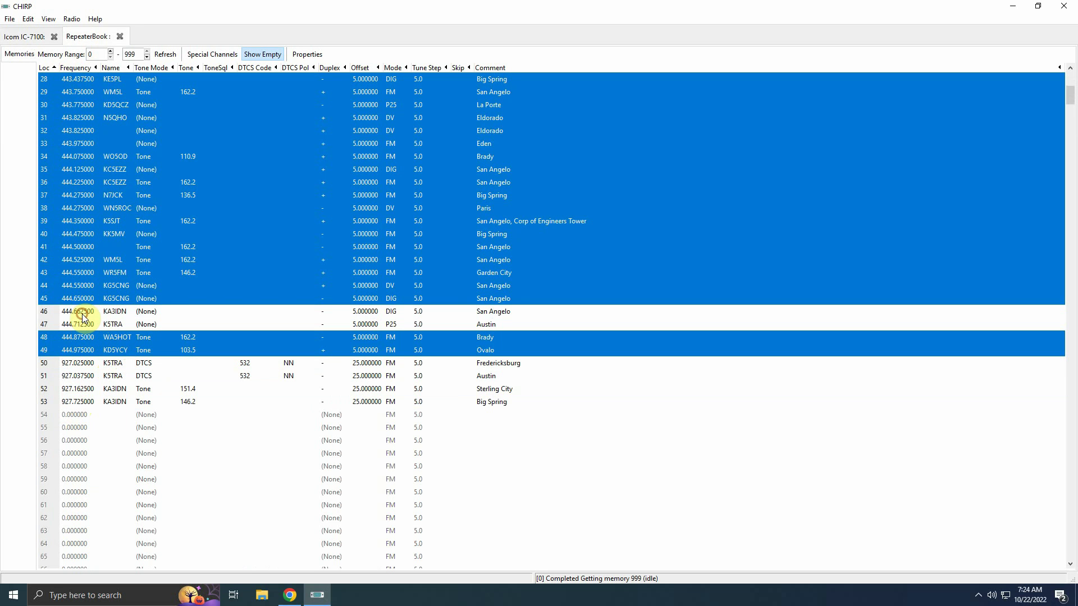
pyautogui.keyDown('ctrl'); pyautogui.click(81, 299); pyautogui.keyUp('ctrl')
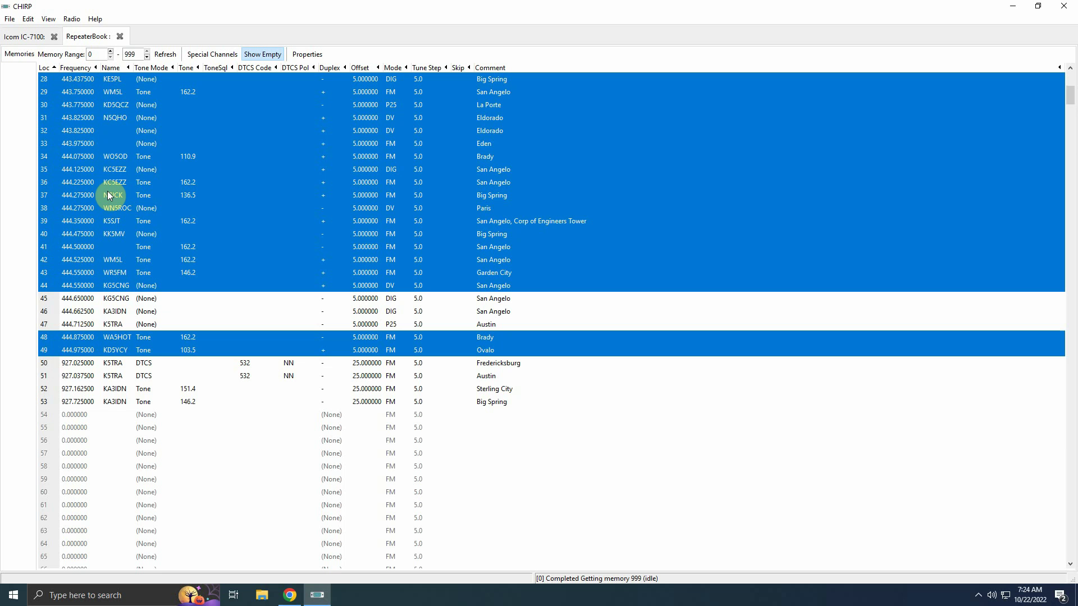
# Step: Deselect rows 35, 30, 28, 27, 22 and 19, dropping San Angelo, La Porte and Angleton entries
pyautogui.keyDown('ctrl'); pyautogui.click(90, 172); pyautogui.keyUp('ctrl')
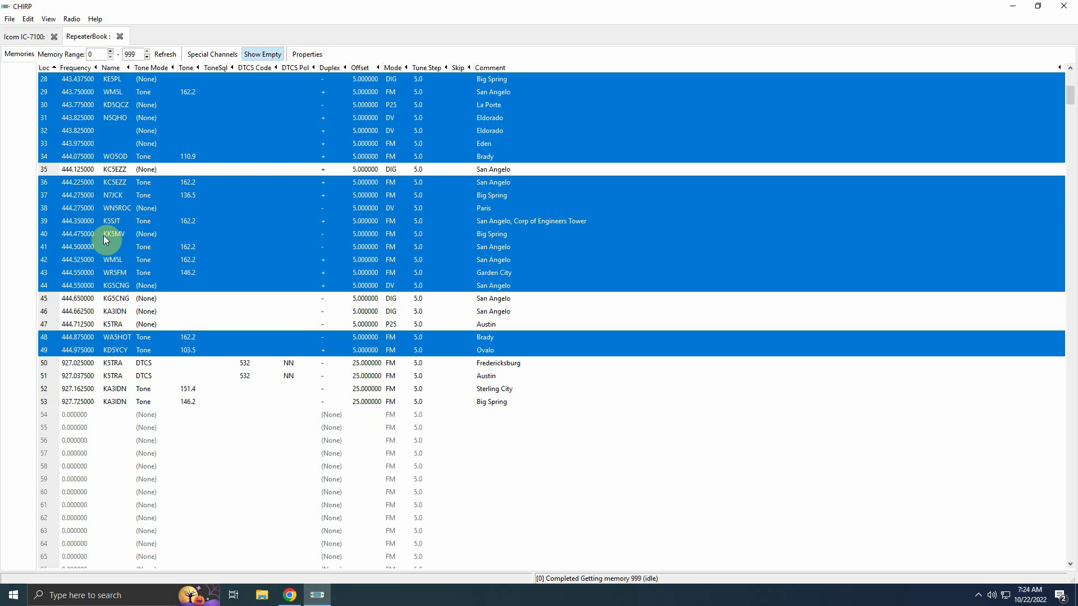
pyautogui.scroll(3, 104, 258)
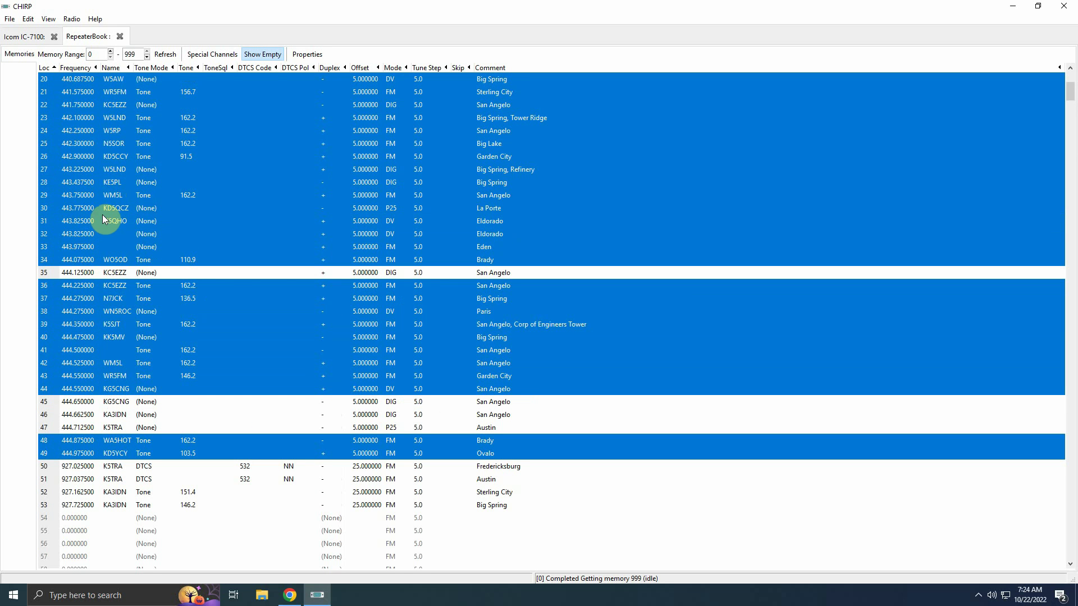
pyautogui.keyDown('ctrl'); pyautogui.click(79, 209); pyautogui.keyUp('ctrl')
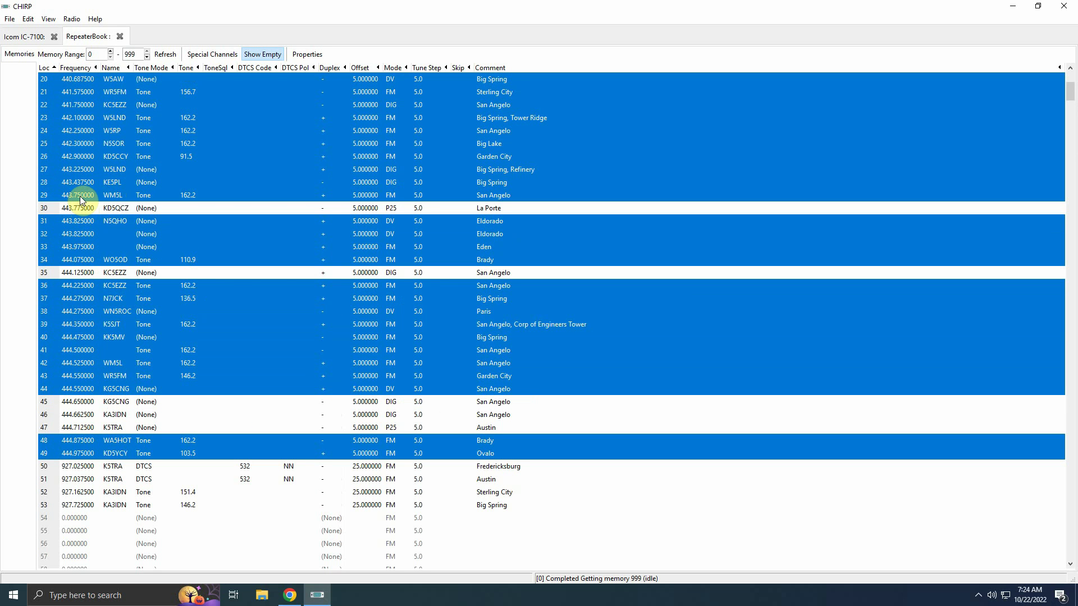
pyautogui.keyDown('ctrl'); pyautogui.click(82, 180); pyautogui.keyUp('ctrl')
pyautogui.keyDown('ctrl'); pyautogui.click(82, 169); pyautogui.keyUp('ctrl')
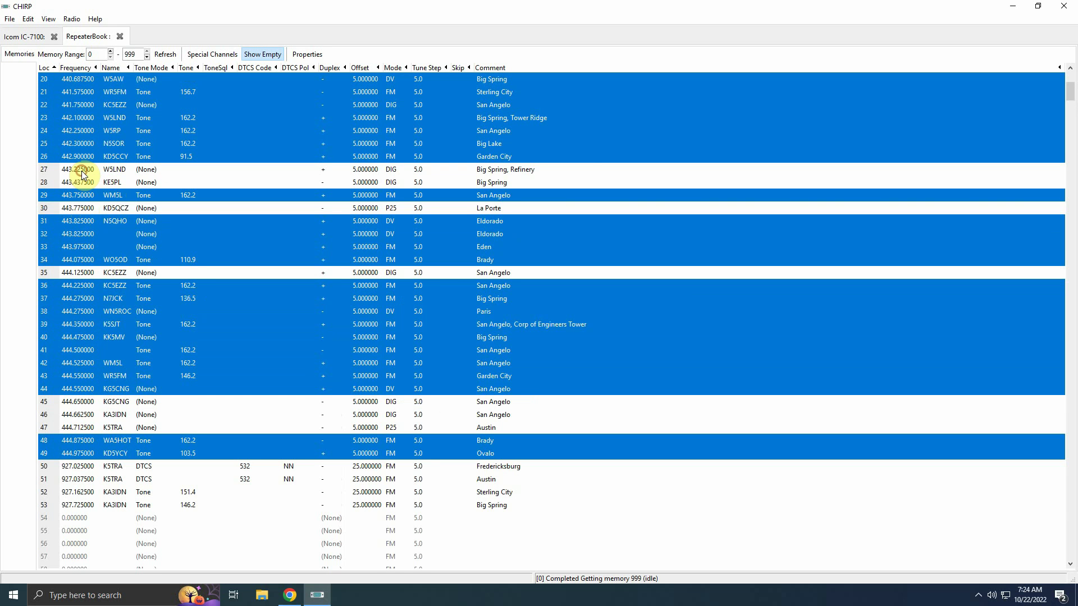
pyautogui.scroll(2, 83, 176)
pyautogui.scroll(2, 82, 176)
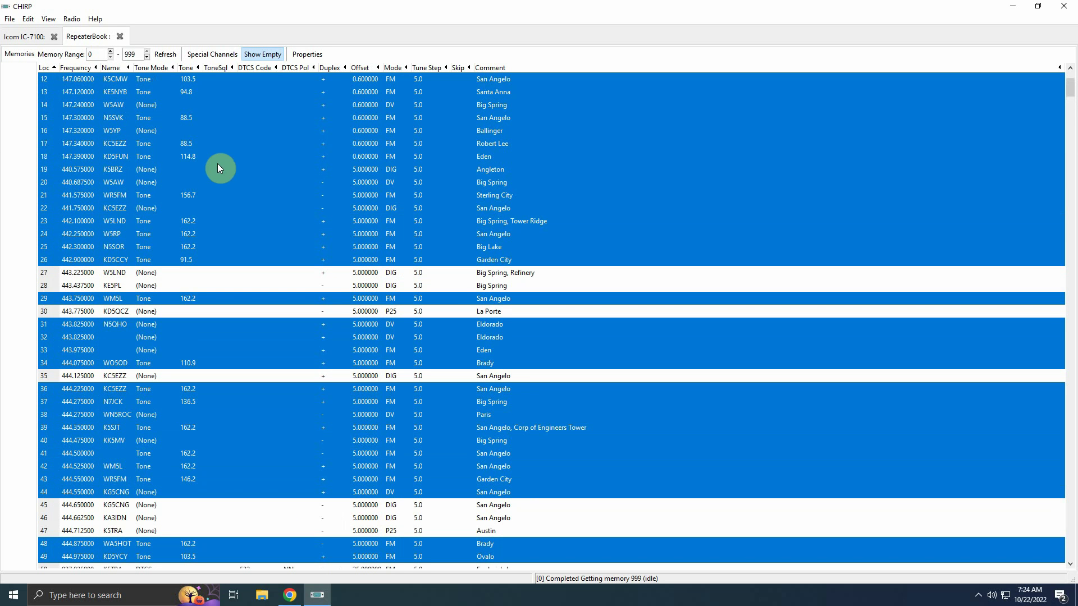
pyautogui.keyDown('ctrl'); pyautogui.click(80, 208); pyautogui.keyUp('ctrl')
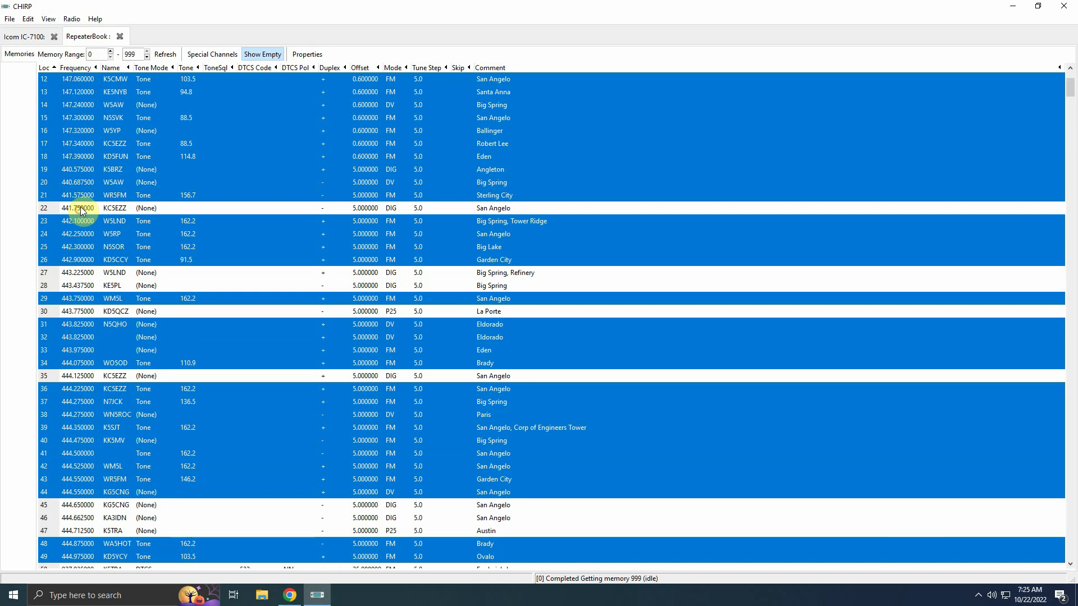
pyautogui.keyDown('ctrl'); pyautogui.click(90, 170); pyautogui.keyUp('ctrl')
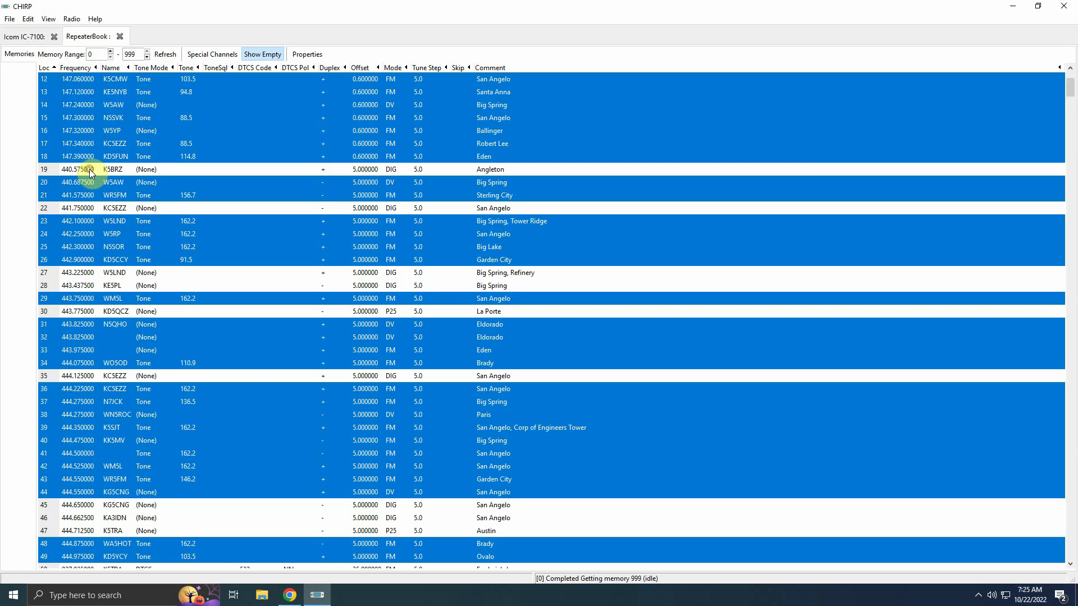
# Step: Deselect the 145.270000 and 53.630000 repeaters in rows 2 and 1, then review the selection
pyautogui.scroll(2, 88, 185)
pyautogui.scroll(2, 87, 205)
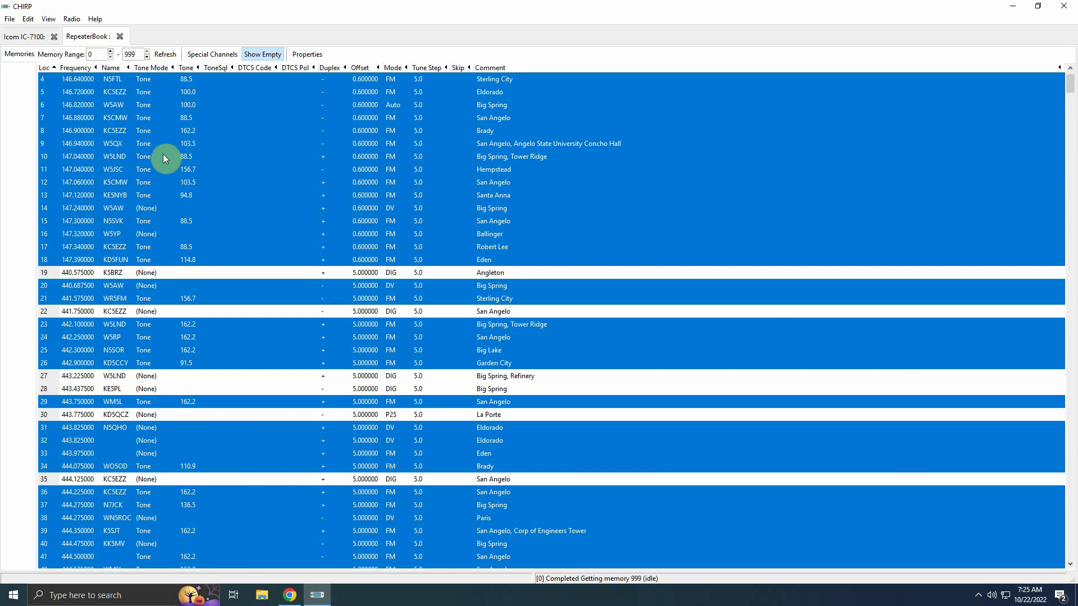
pyautogui.scroll(2, 157, 191)
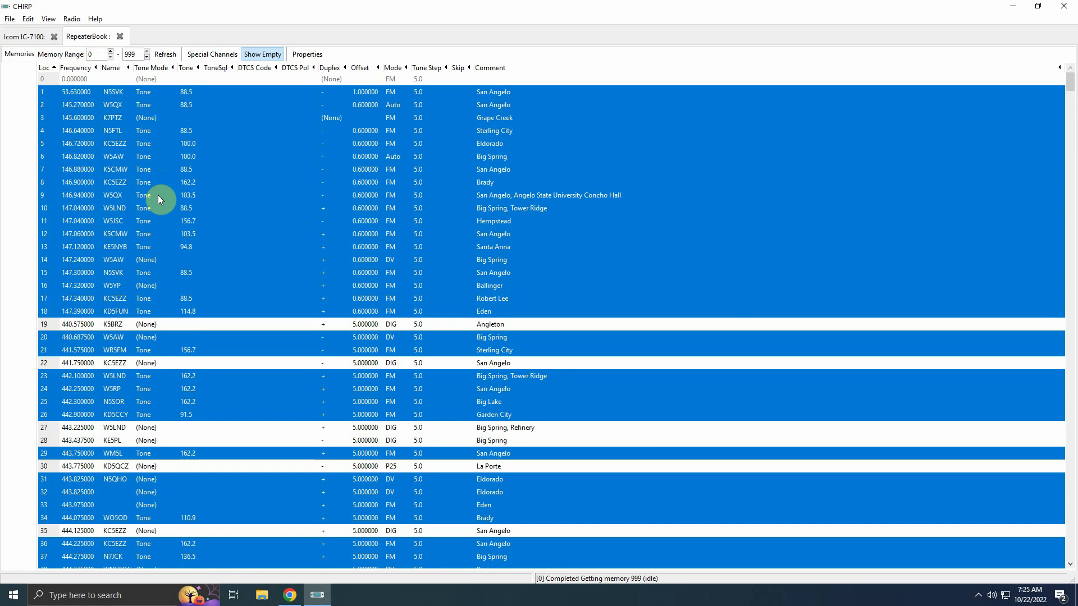
pyautogui.keyDown('ctrl'); pyautogui.click(75, 104); pyautogui.keyUp('ctrl')
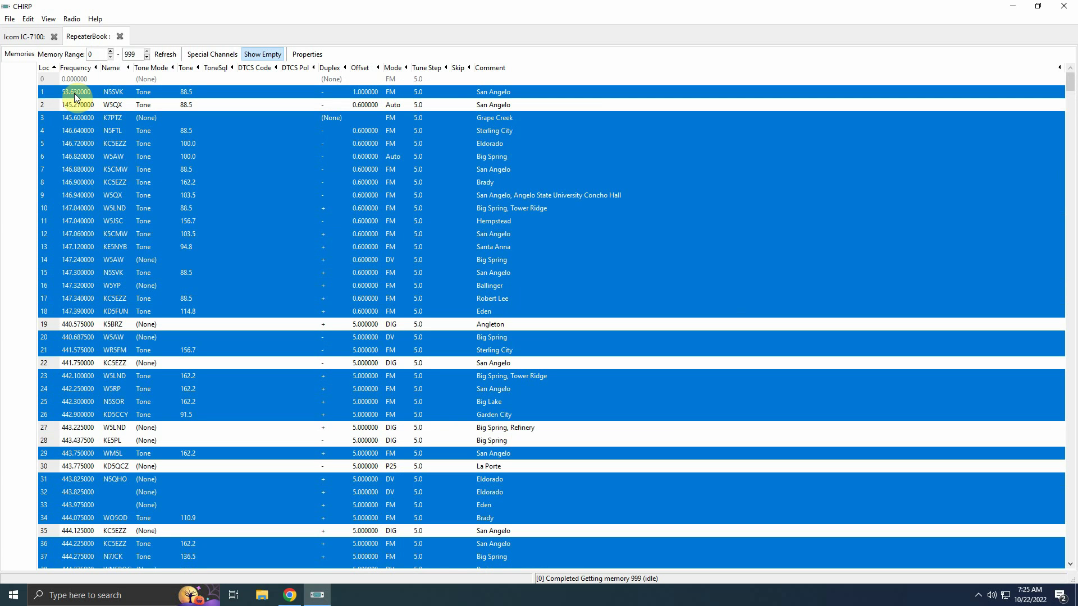
pyautogui.keyDown('ctrl'); pyautogui.click(75, 93); pyautogui.keyUp('ctrl')
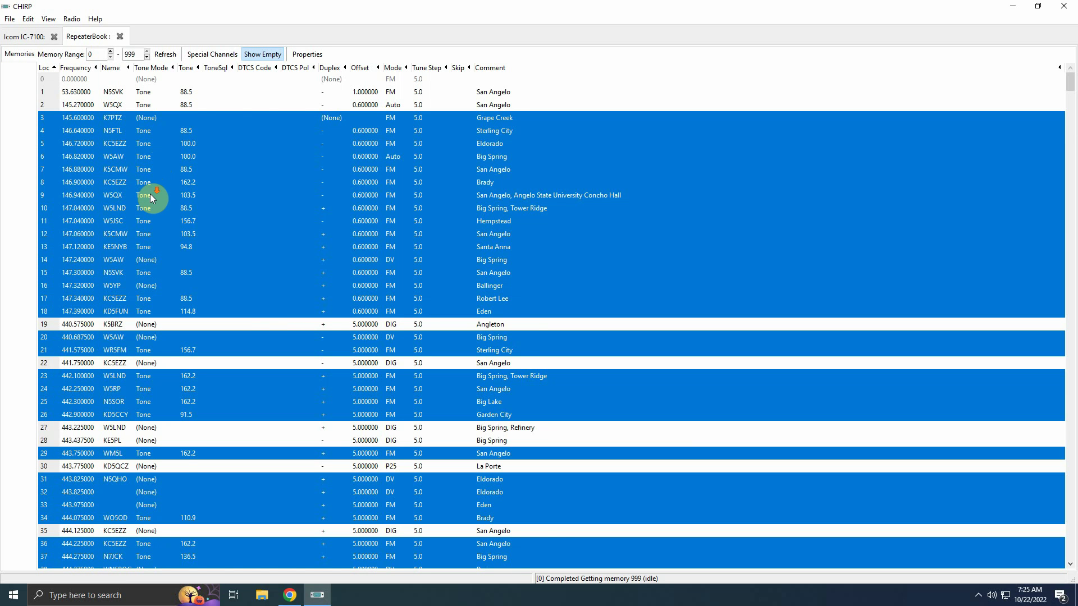
pyautogui.scroll(-3, 150, 195)
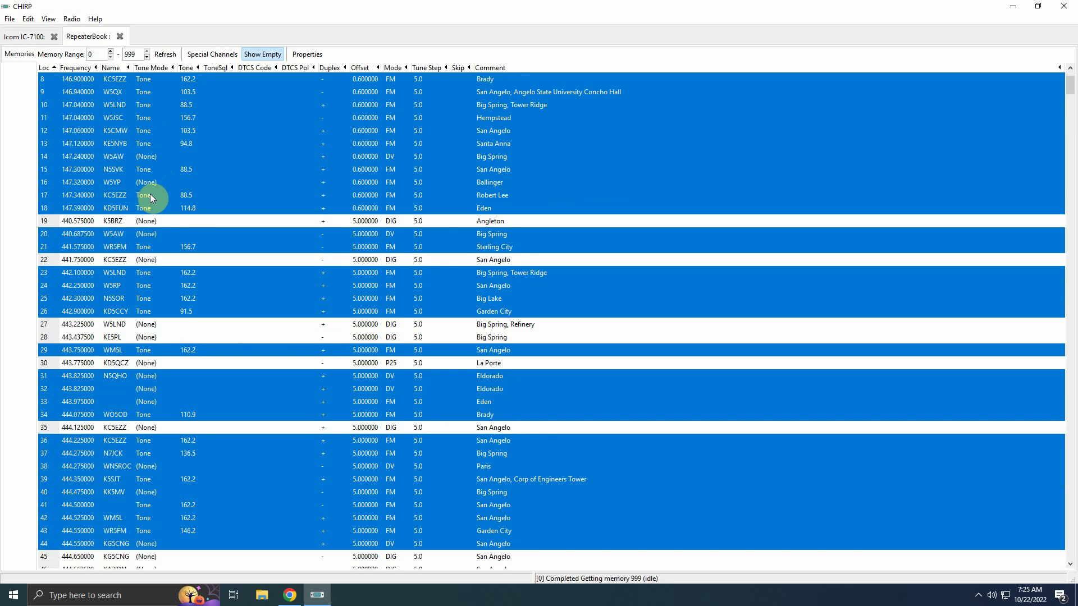
pyautogui.scroll(-2, 150, 198)
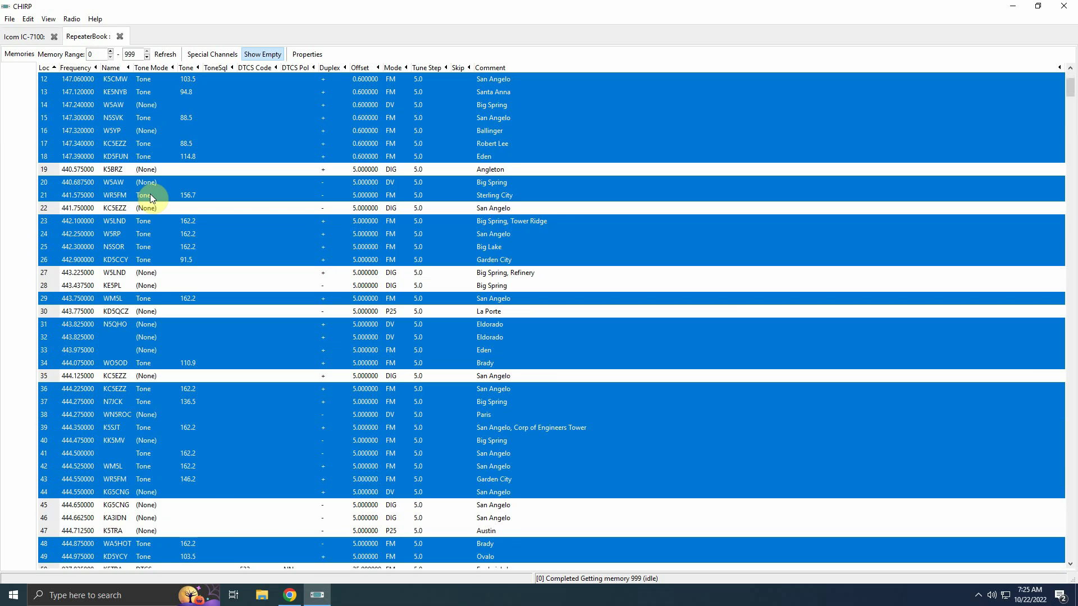
pyautogui.scroll(-2, 150, 197)
pyautogui.scroll(-2, 150, 198)
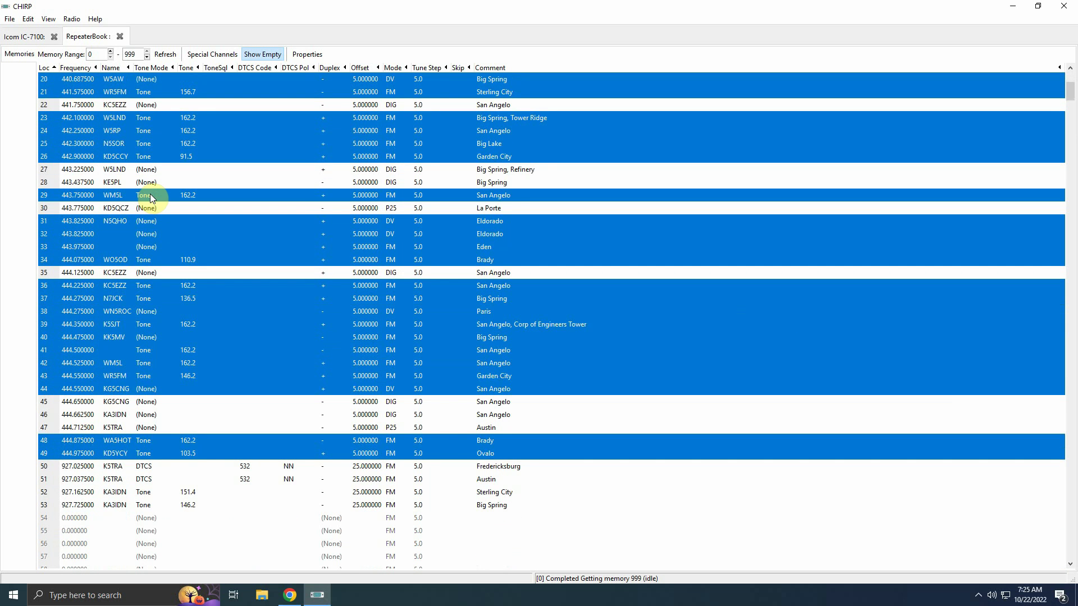
pyautogui.scroll(2, 150, 196)
pyautogui.scroll(6, 125, 200)
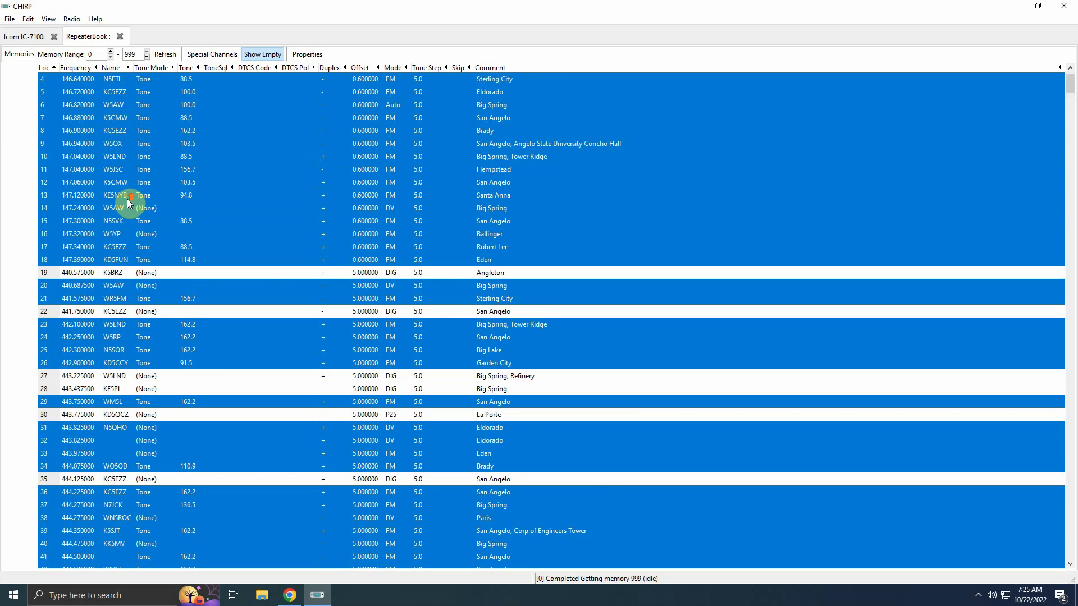
pyautogui.scroll(2, 129, 203)
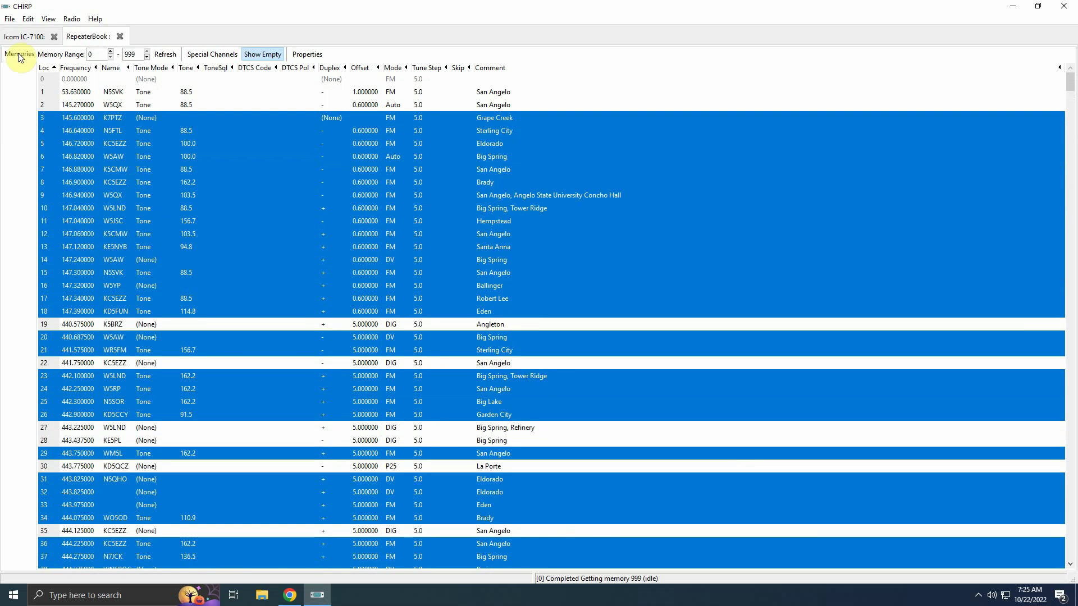
# Step: Copy the selected repeaters and paste them into the IC-7100 list starting at channel 0
pyautogui.rightClick(57, 115)
pyautogui.click(79, 130)
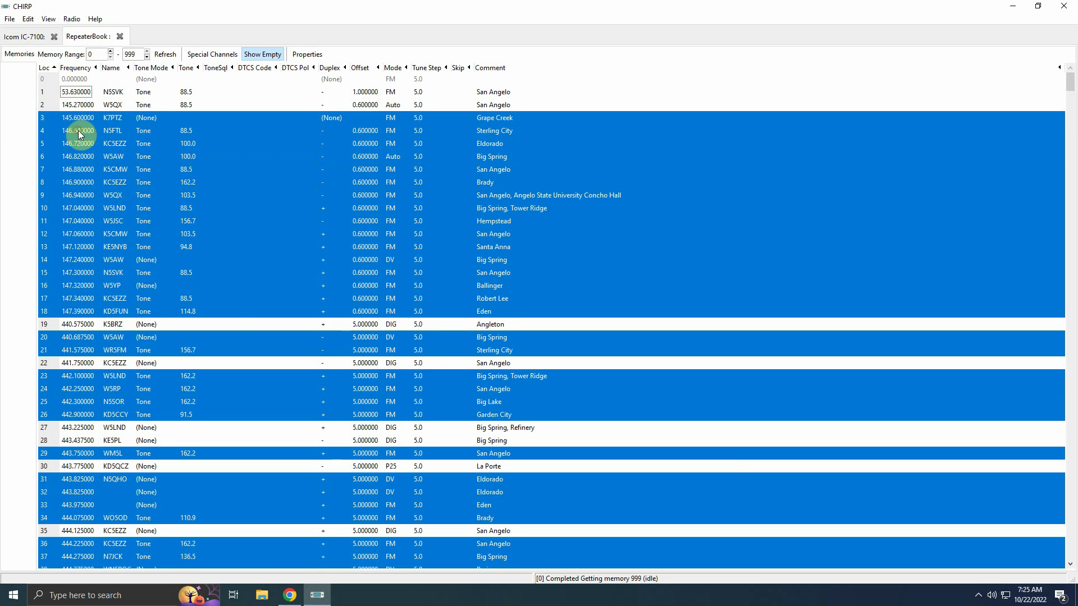
pyautogui.click(25, 37)
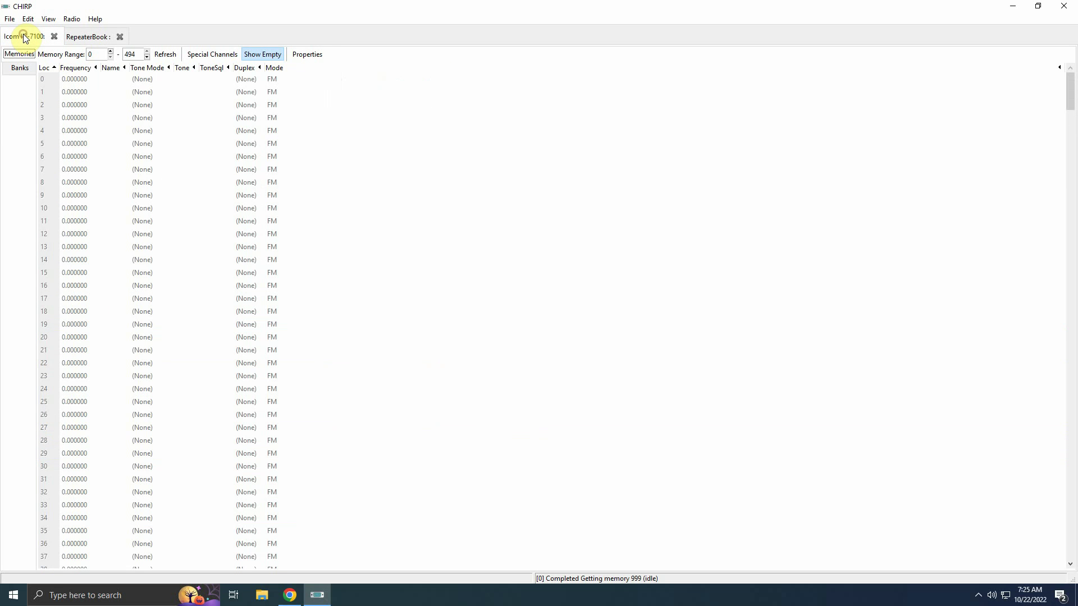
pyautogui.click(72, 79)
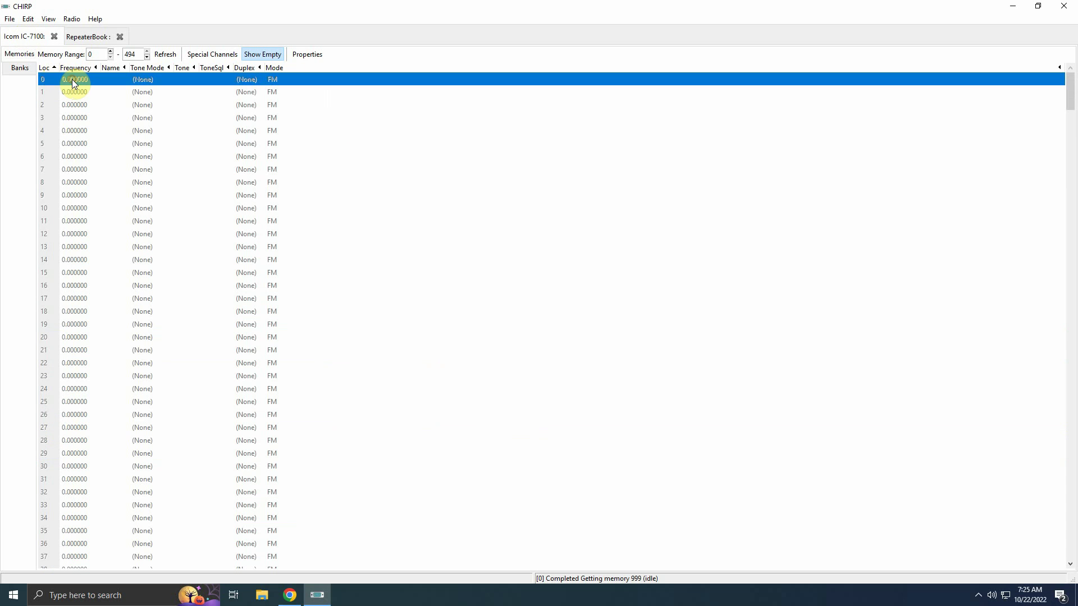
pyautogui.rightClick(72, 83)
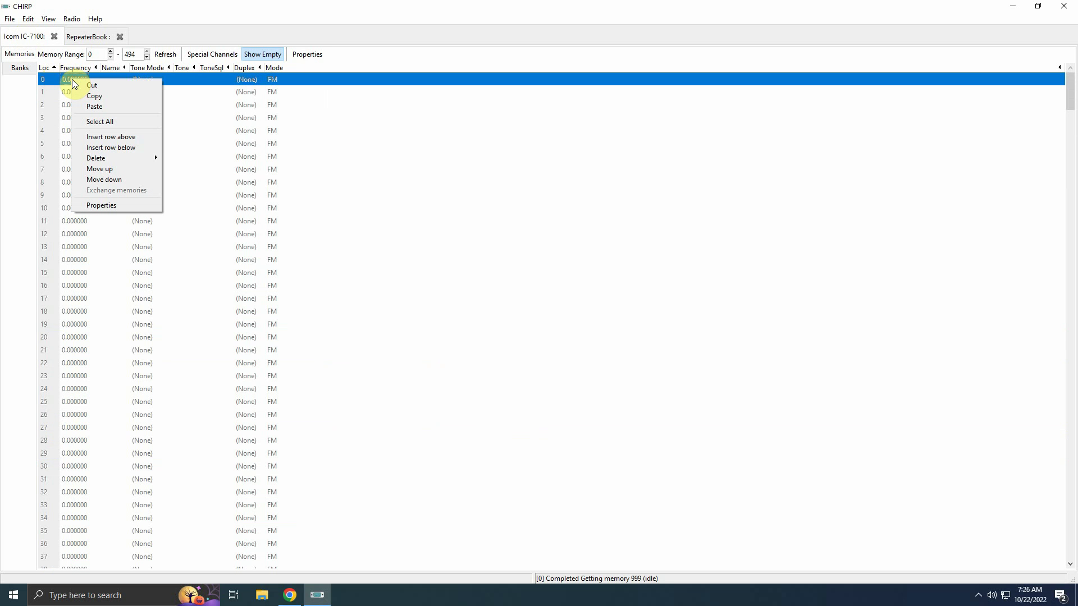
pyautogui.click(93, 106)
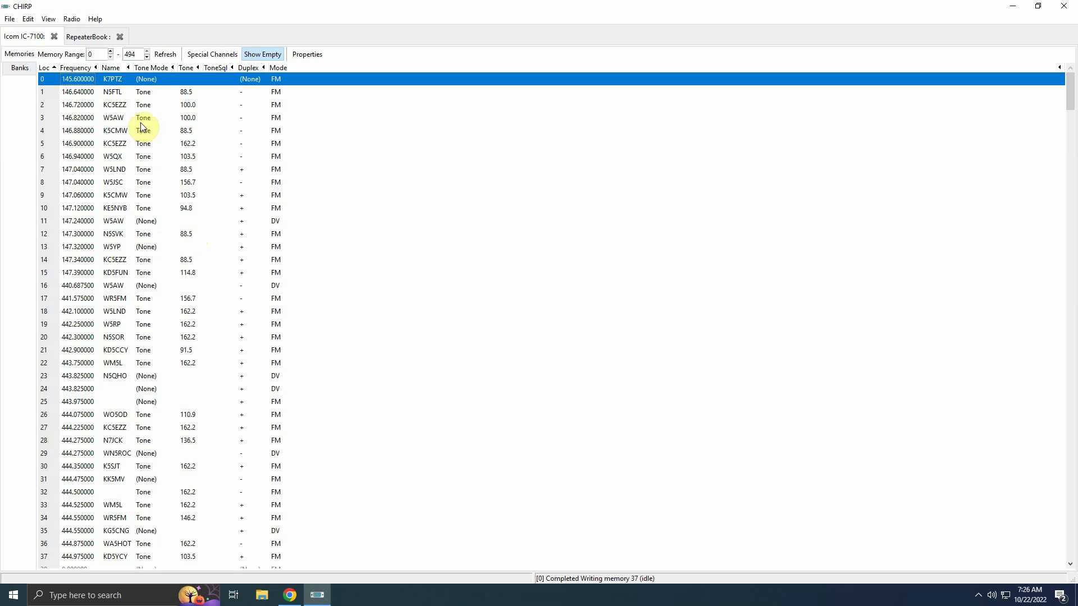
# Step: Attempt a download from the radio and dismiss the COM5 access-denied error
pyautogui.click(69, 19)
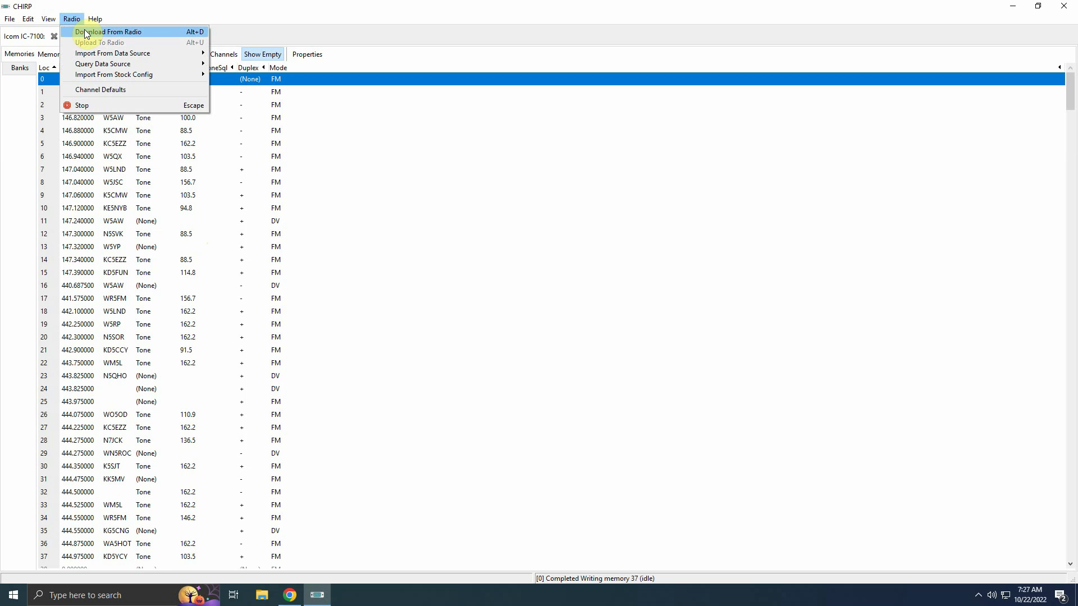
pyautogui.click(85, 29)
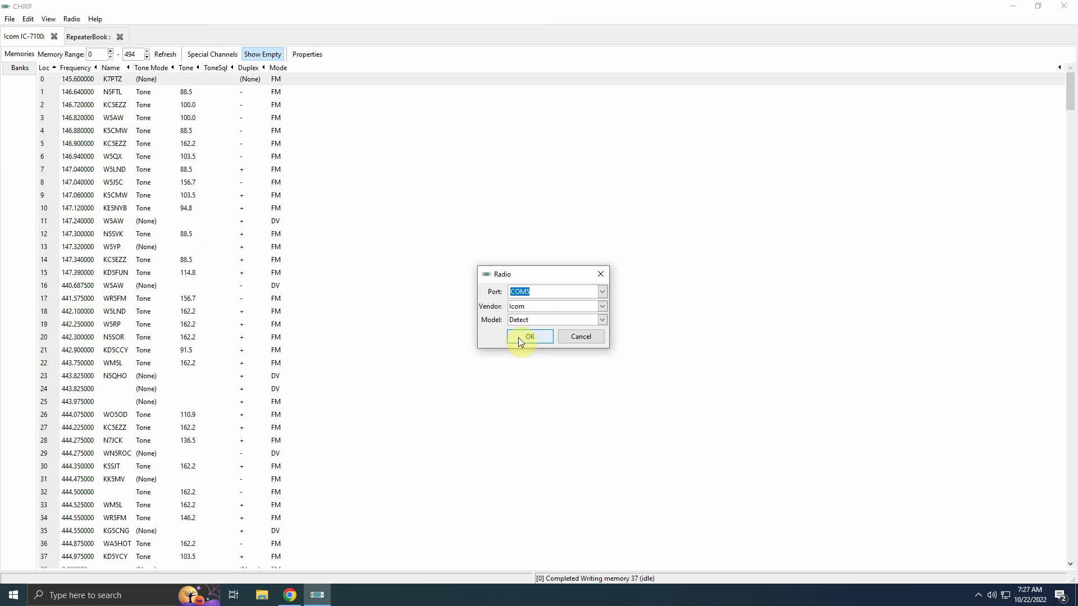
pyautogui.click(529, 336)
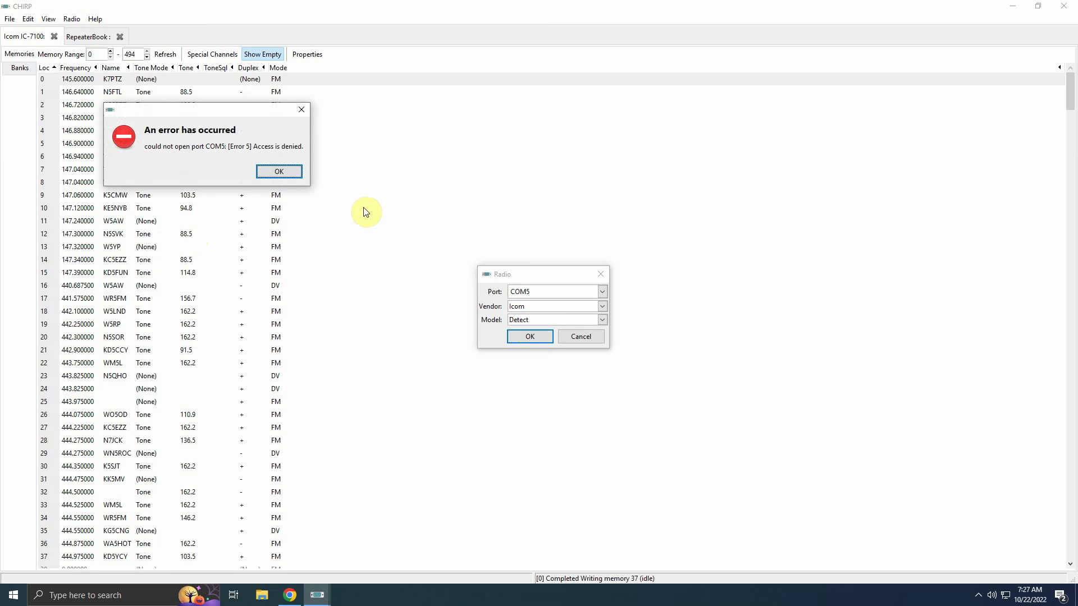
pyautogui.click(279, 171)
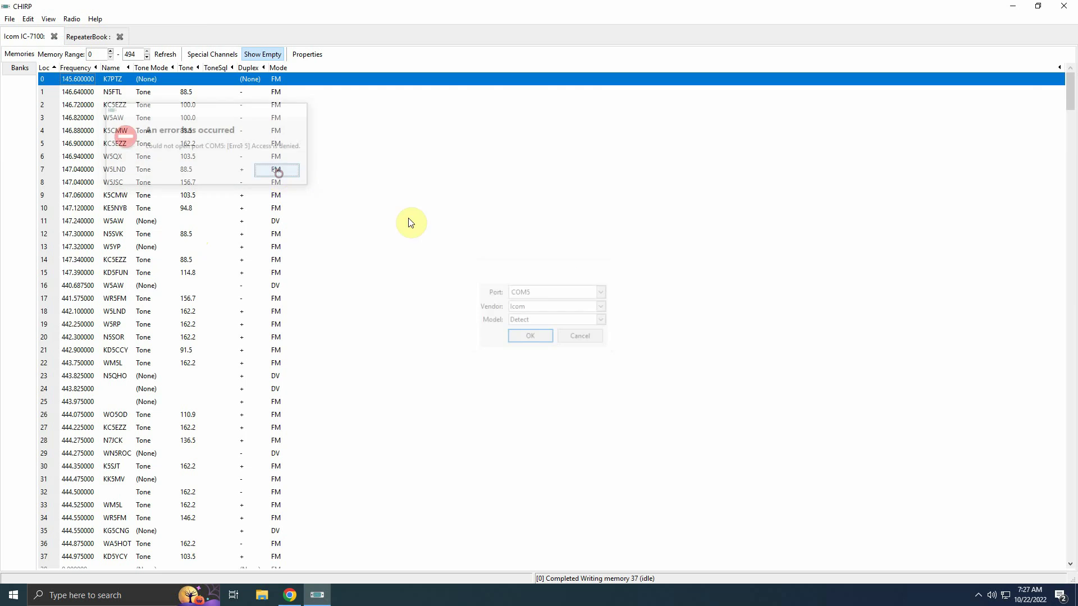
# Step: Restart CHIRP and reopen Download From Radio with COM5, Icom, Detect settings
pyautogui.click(1064, 5)
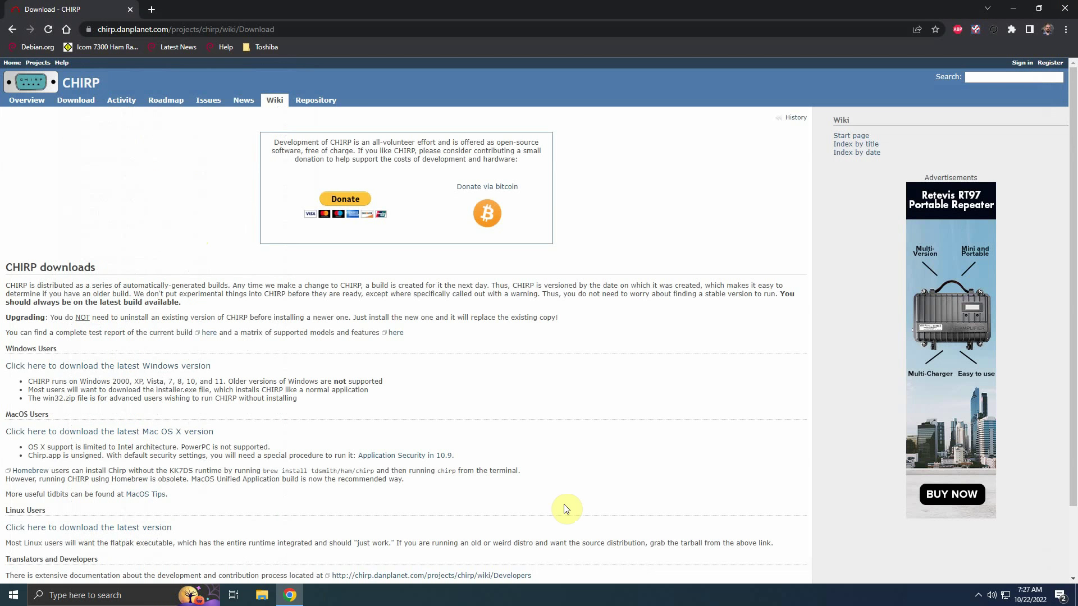
pyautogui.click(13, 595)
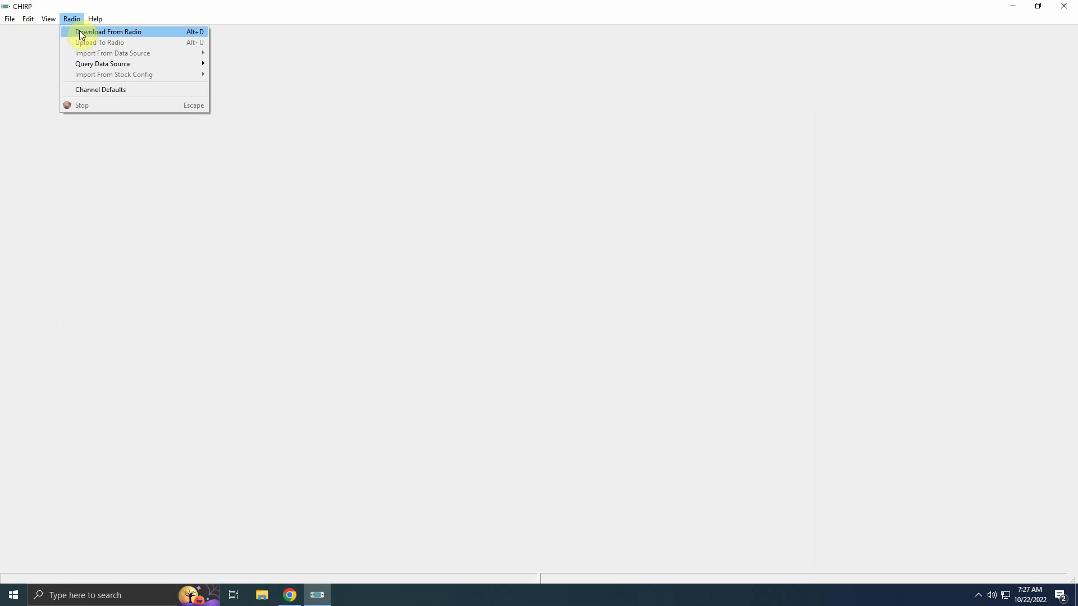
pyautogui.click(80, 31)
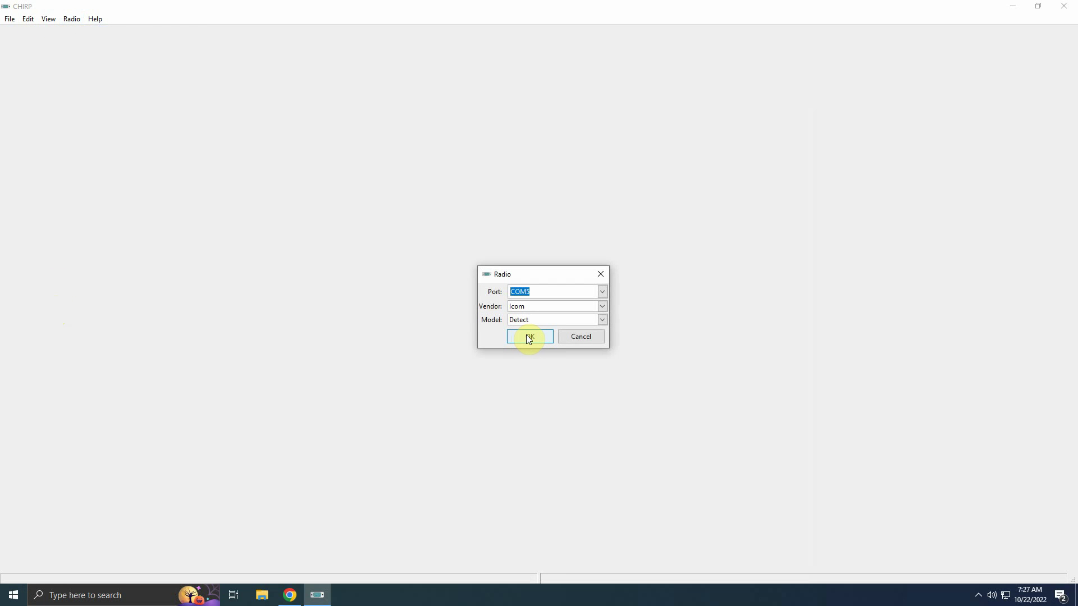
pyautogui.click(528, 338)
# Step: Read the IC-7100 memories back and check the repeaters fill channels 0–37
pyautogui.click(528, 337)
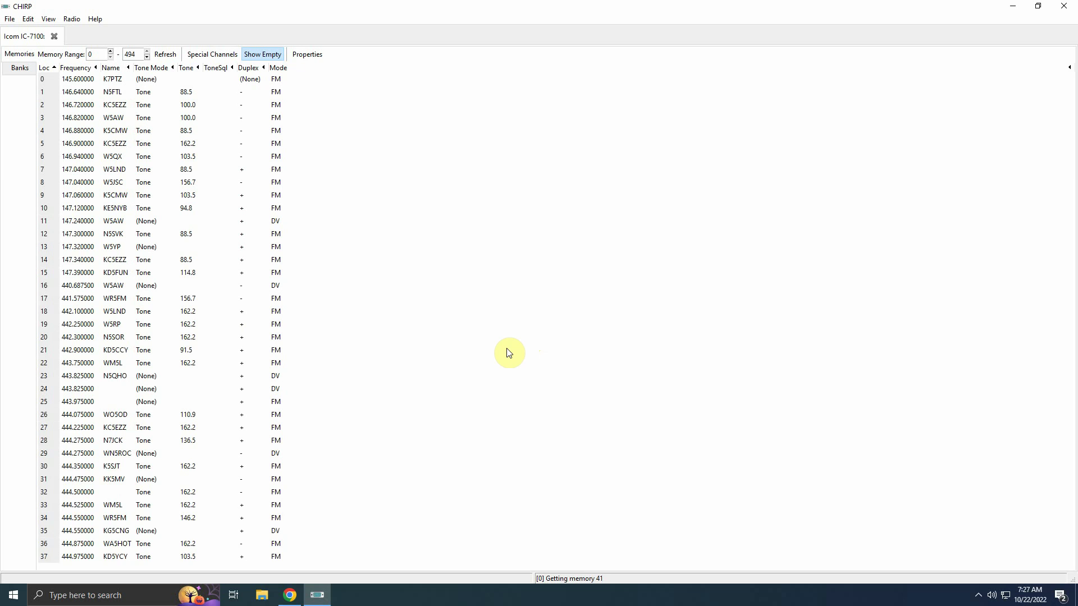
pyautogui.scroll(-3, 489, 350)
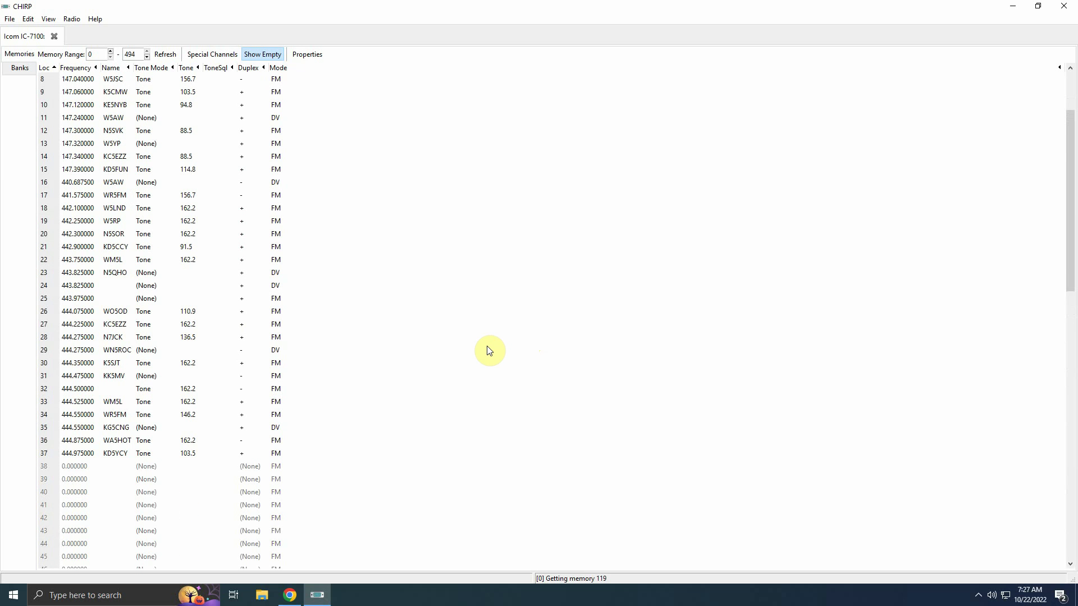
pyautogui.scroll(3, 494, 349)
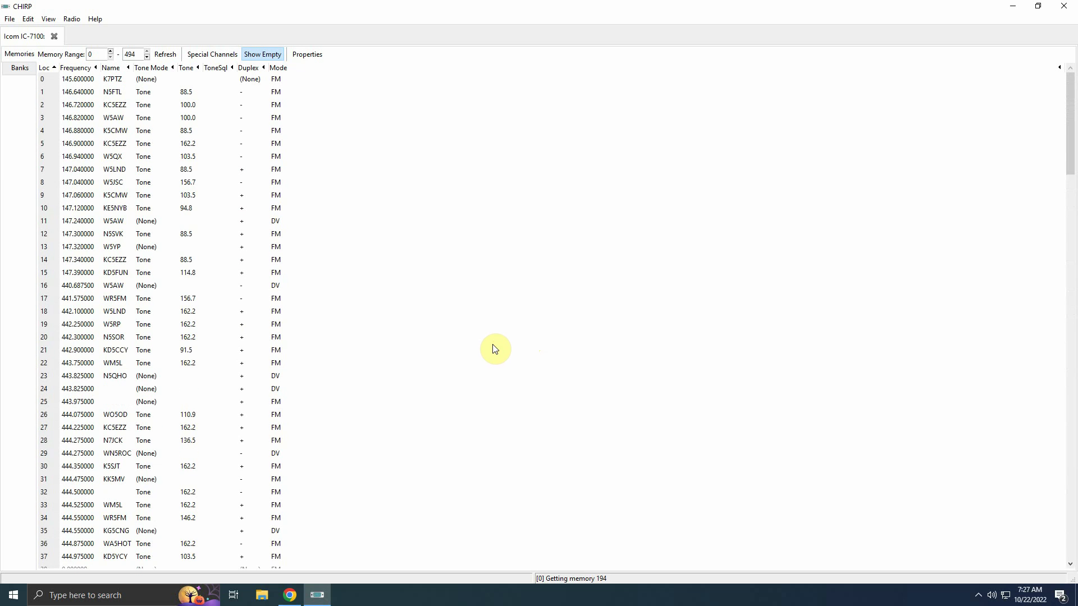
pyautogui.scroll(-1, 494, 349)
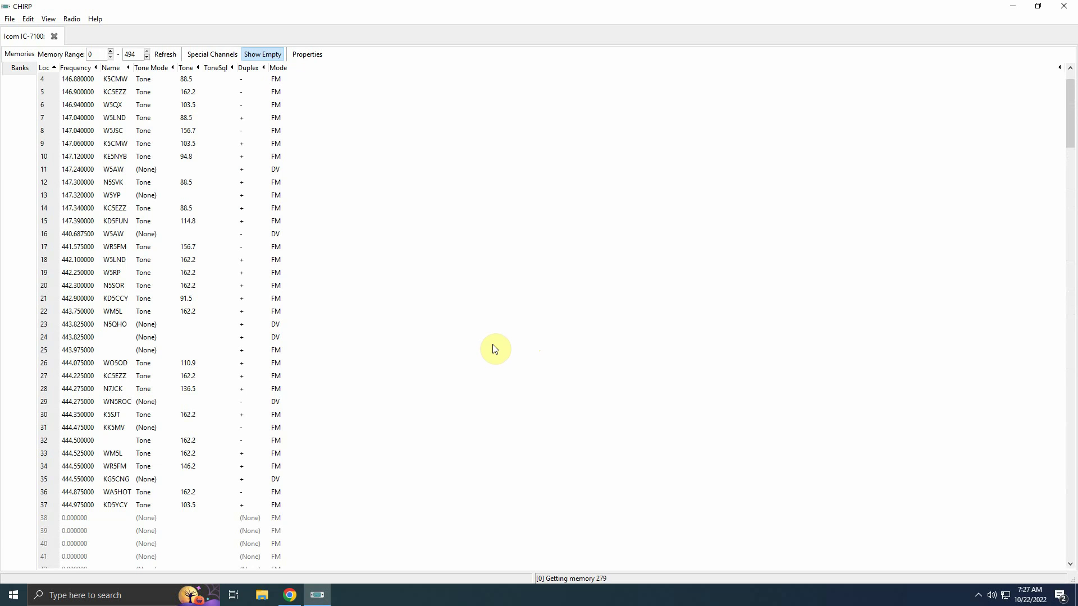